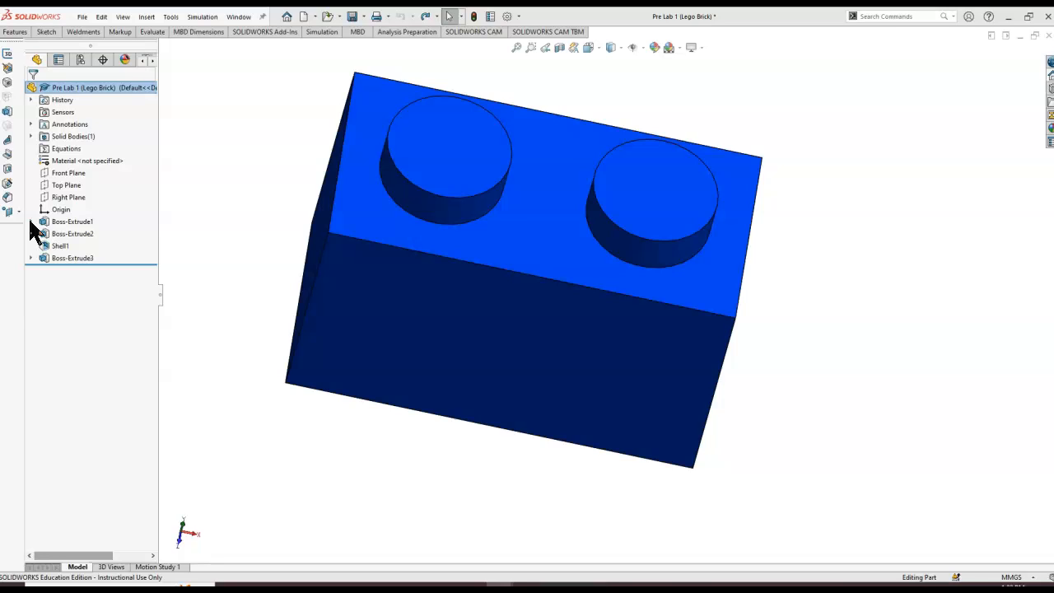
# Expand the three boss extrusions in the feature tree and open Sketch1 of Boss-Extrude1 for editing
pyautogui.click(31, 222)
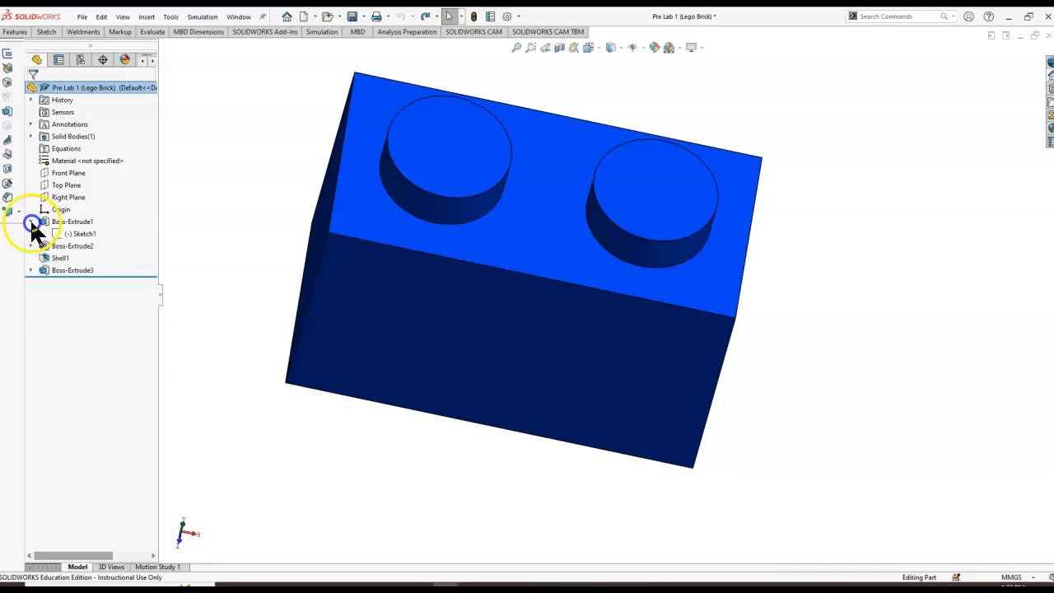
pyautogui.click(30, 245)
pyautogui.click(31, 282)
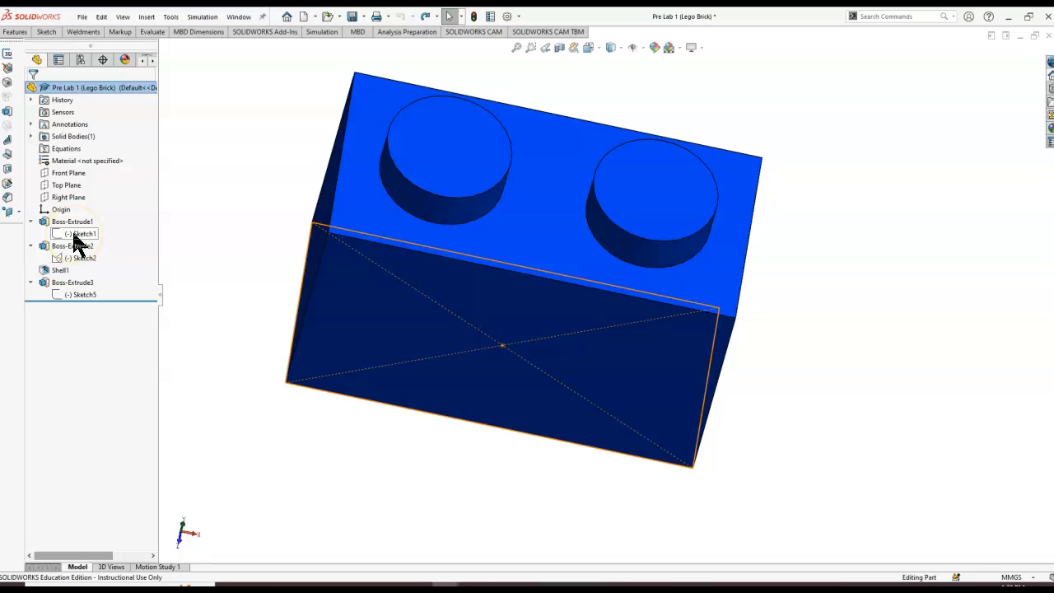
pyautogui.rightClick(75, 235)
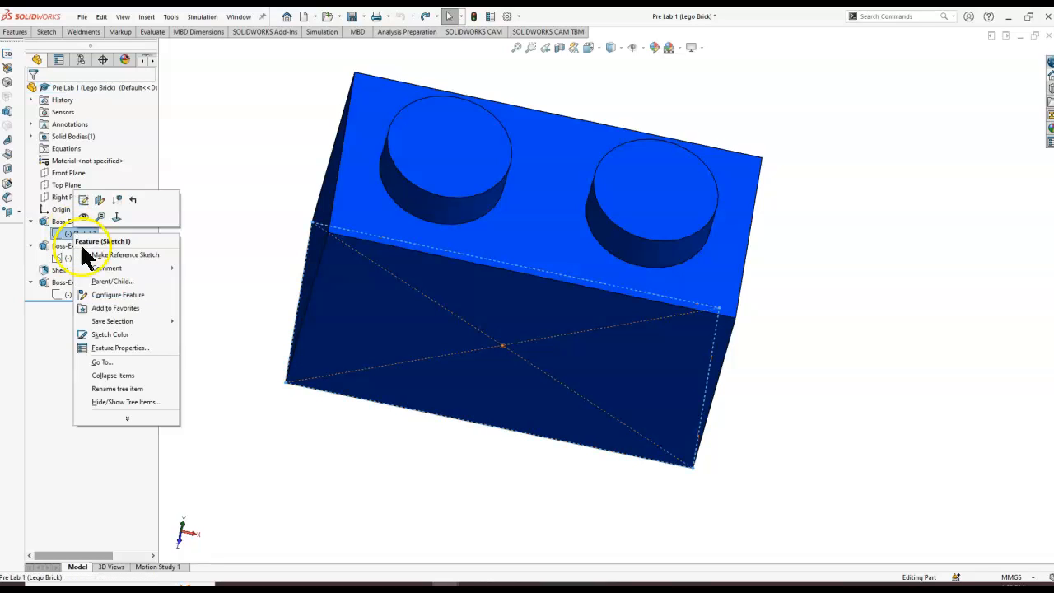
pyautogui.click(88, 205)
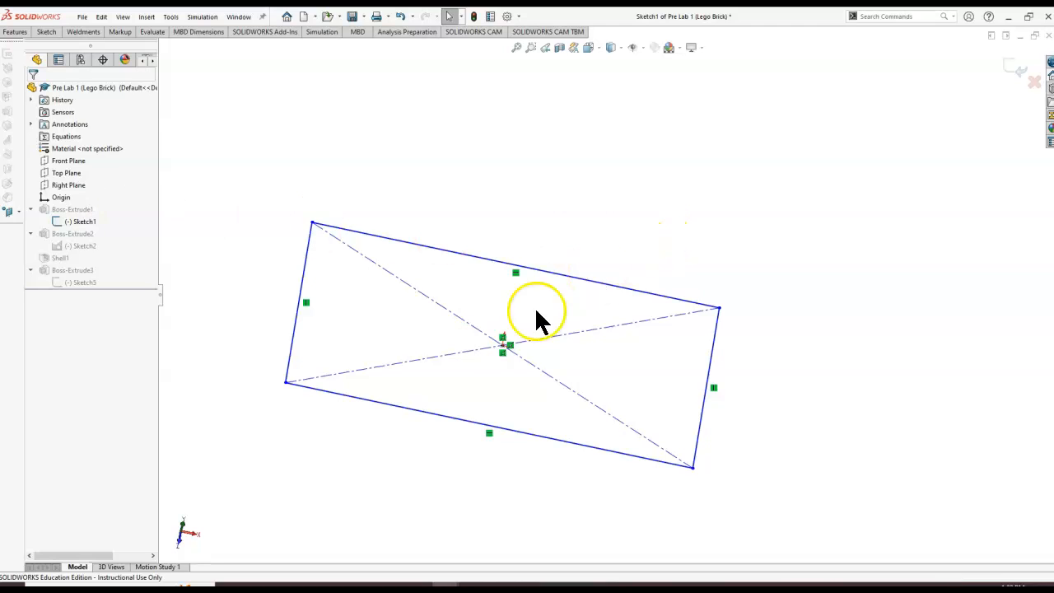
pyautogui.scroll(3, 267, 445)
pyautogui.scroll(-1, 346, 438)
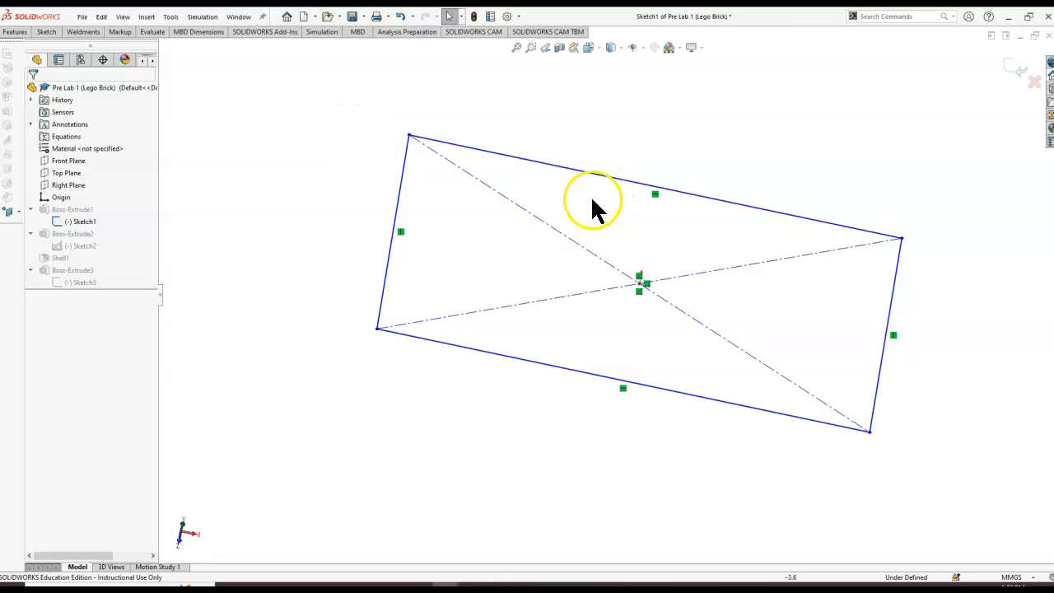
# Add a Smart Dimension to the upper long edge of the Sketch1 rectangle, accepting the proposed value
pyautogui.click(45, 31)
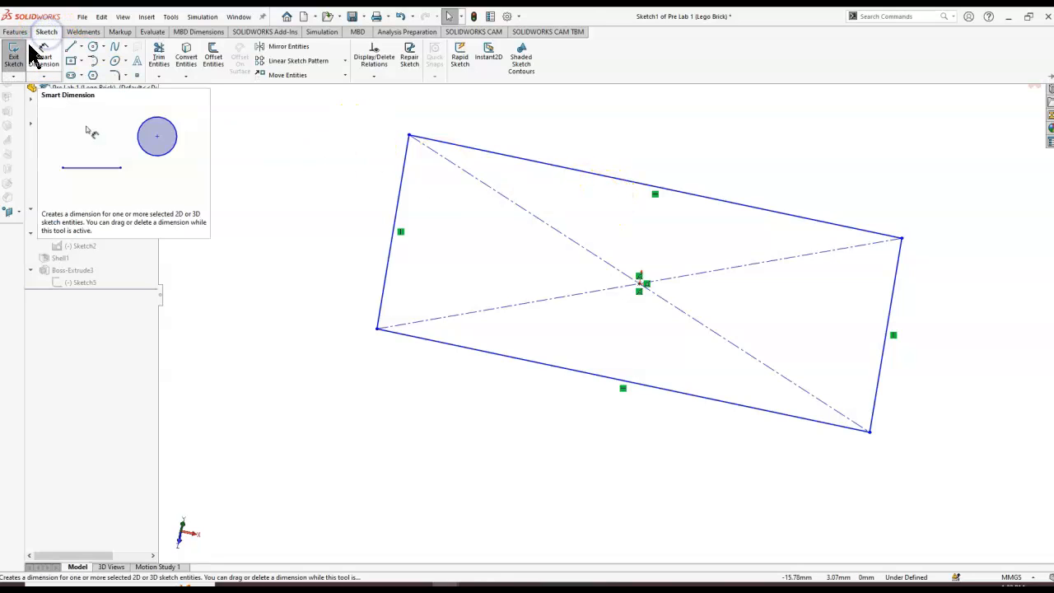
pyautogui.click(41, 60)
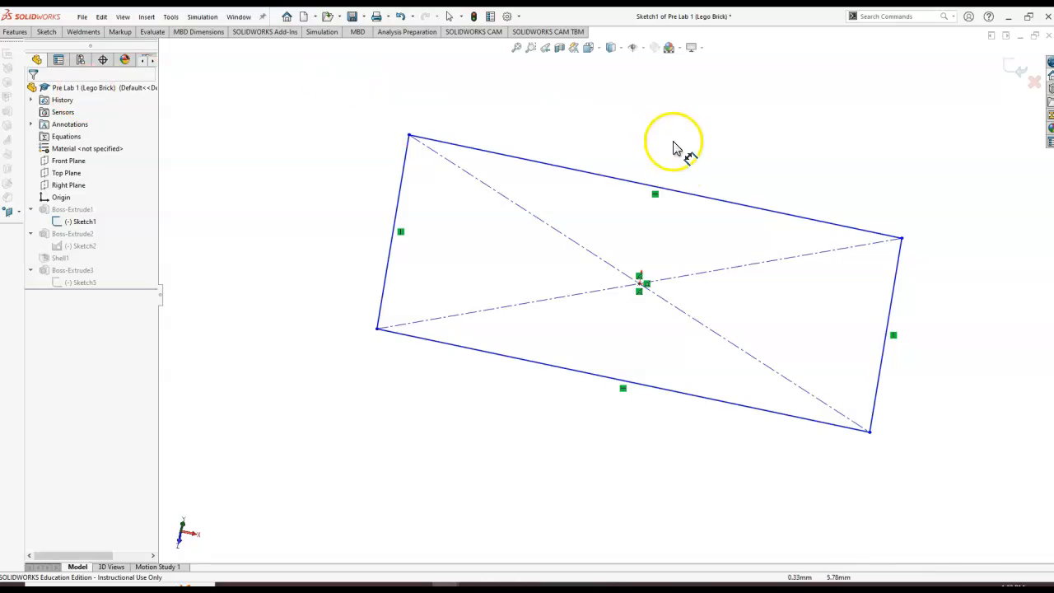
pyautogui.click(666, 193)
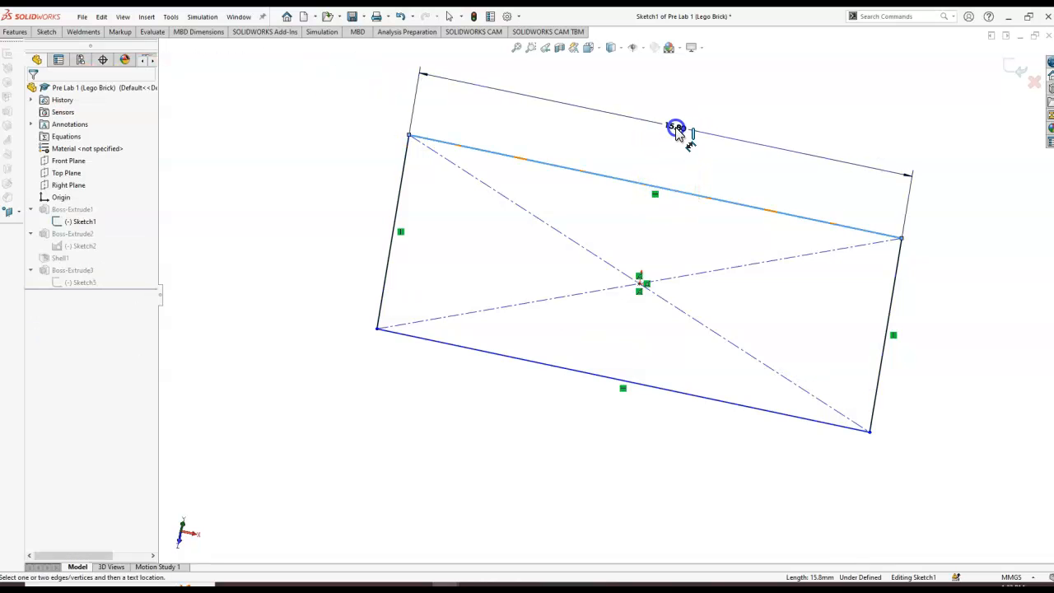
pyautogui.click(675, 131)
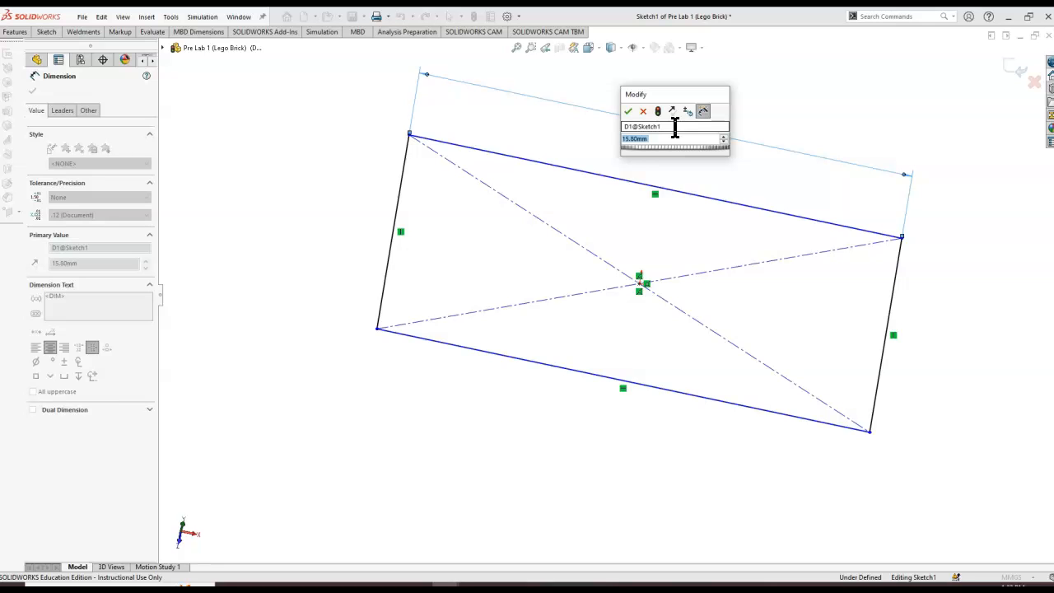
pyautogui.click(627, 111)
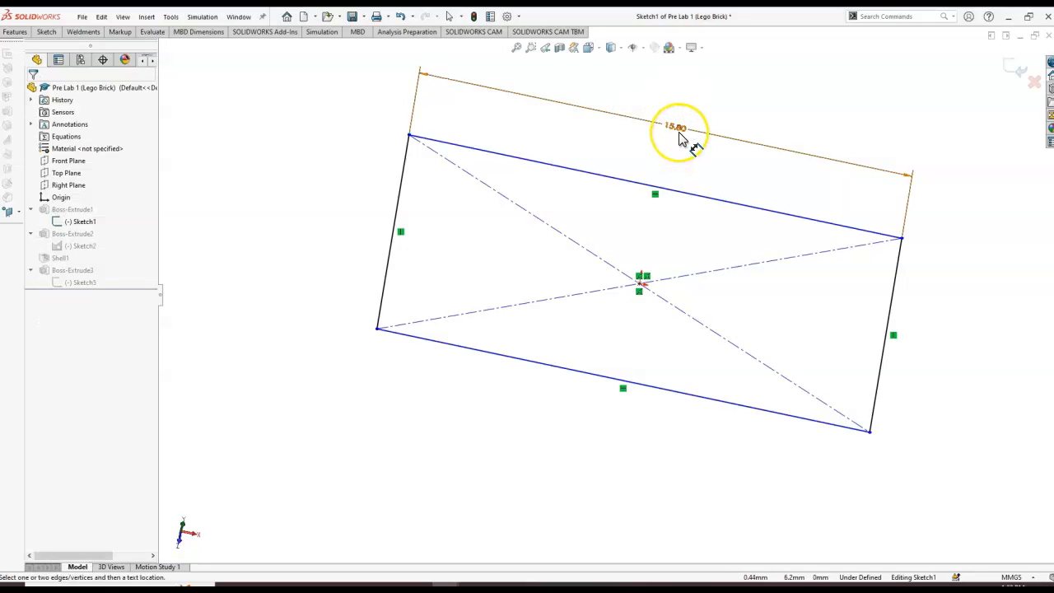
pyautogui.click(570, 154)
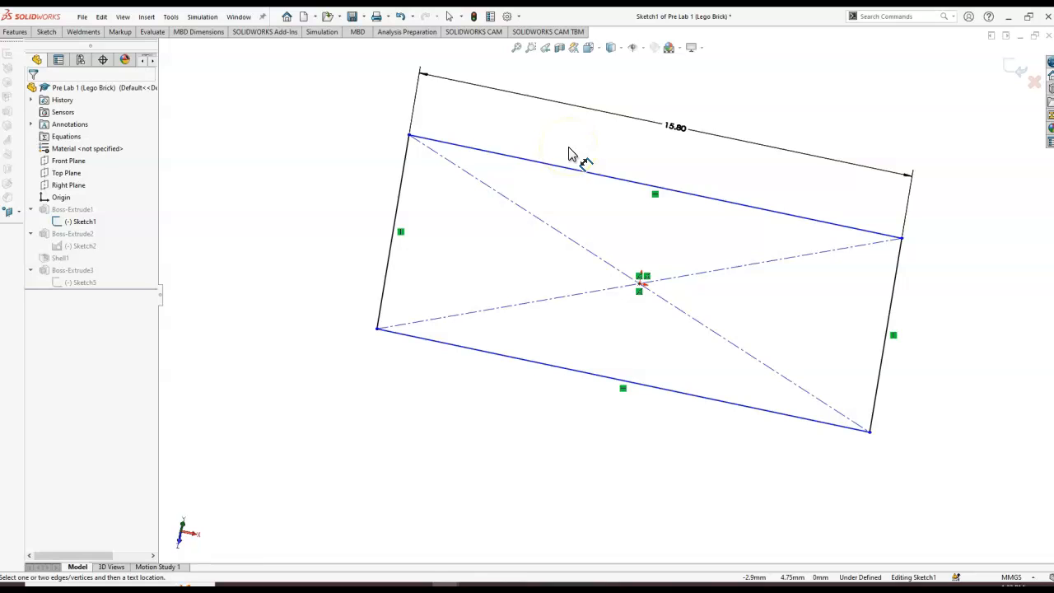
# Dimension a short side of the Sketch1 rectangle with the proposed value and exit the sketch
pyautogui.click(392, 242)
pyautogui.click(337, 234)
pyautogui.click(288, 218)
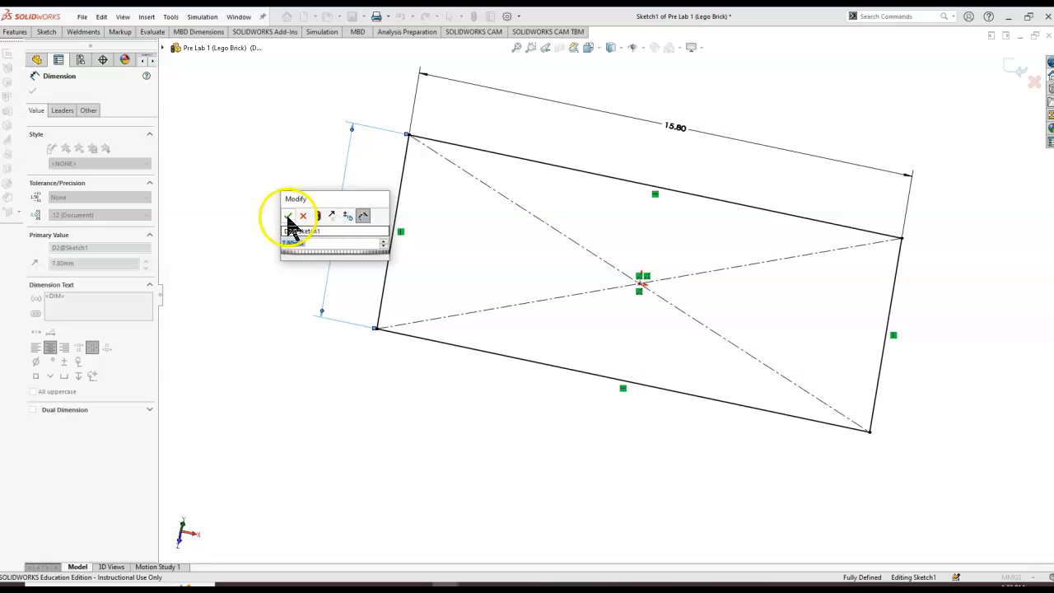
pyautogui.click(342, 176)
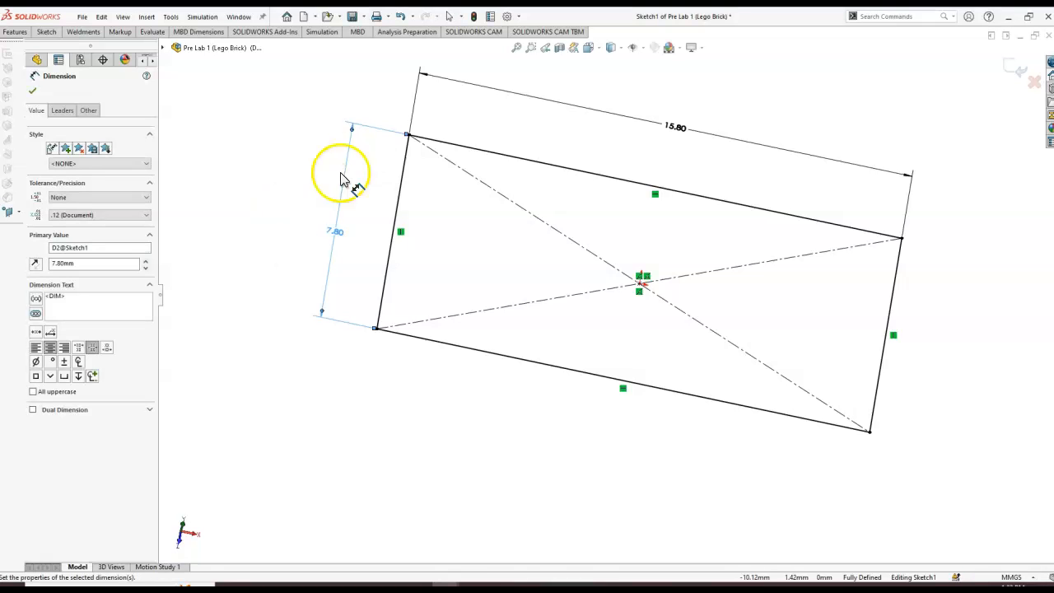
pyautogui.click(259, 171)
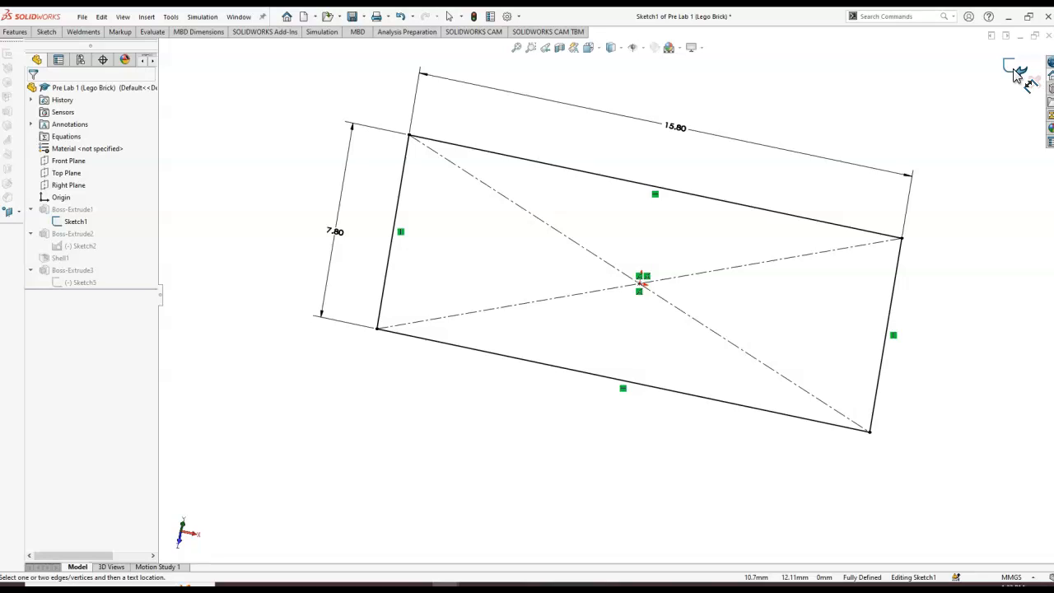
pyautogui.click(1018, 72)
pyautogui.click(963, 89)
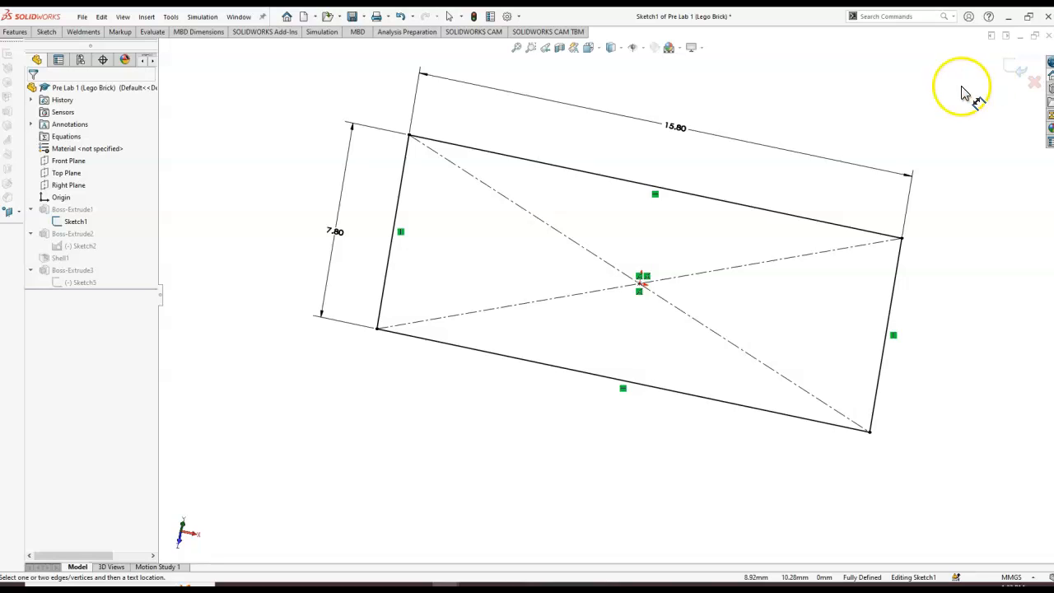
pyautogui.click(1019, 71)
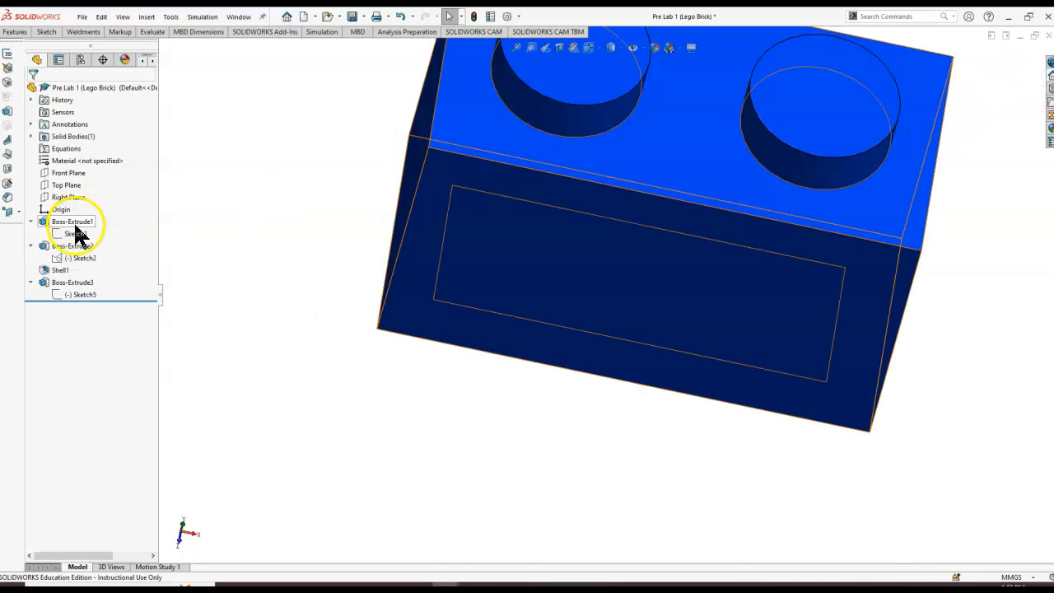
# Edit Sketch2 of Boss-Extrude2 and dimension the horizontal distance between the two stud circle centres, accepting the proposed value
pyautogui.scroll(5, 865, 207)
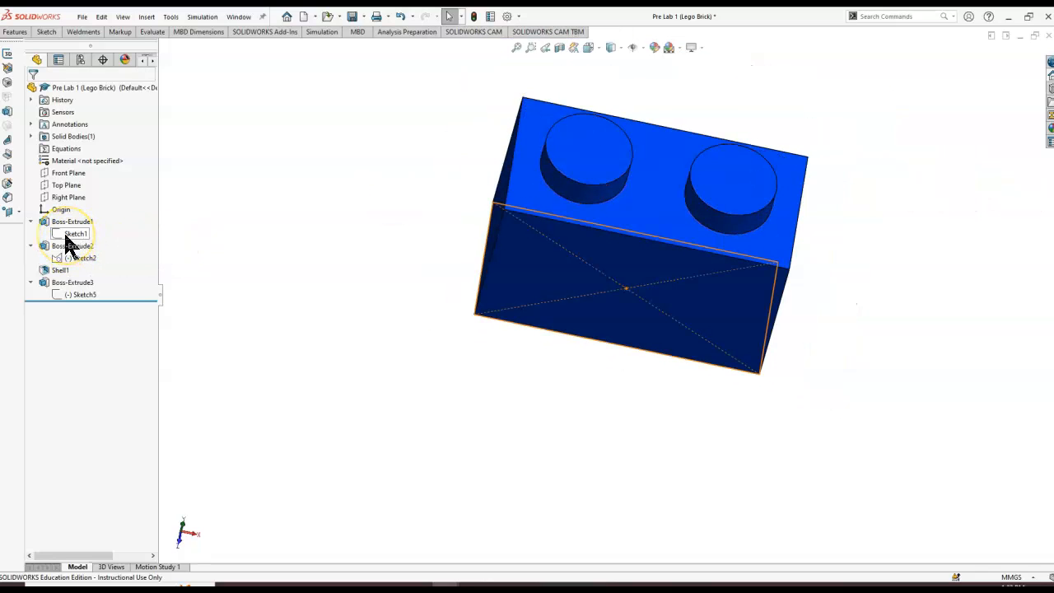
pyautogui.click(70, 260)
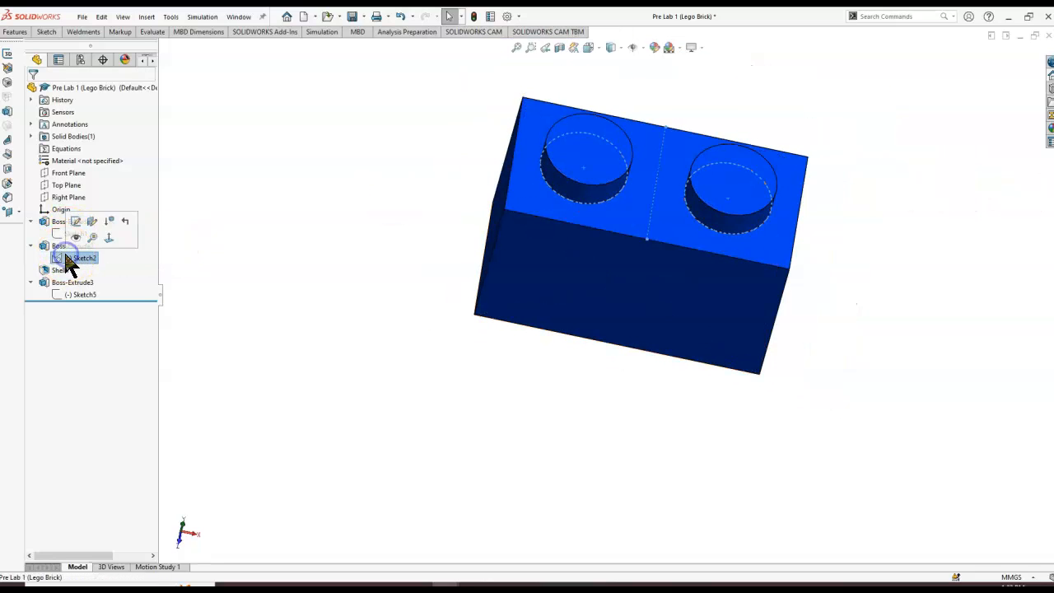
pyautogui.rightClick(66, 257)
pyautogui.click(75, 226)
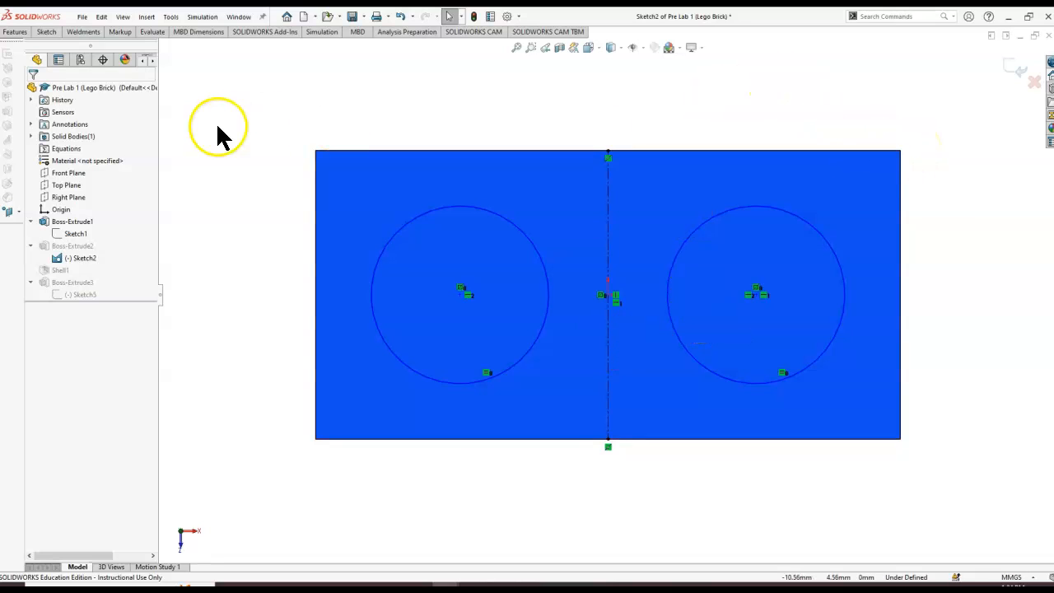
pyautogui.click(47, 32)
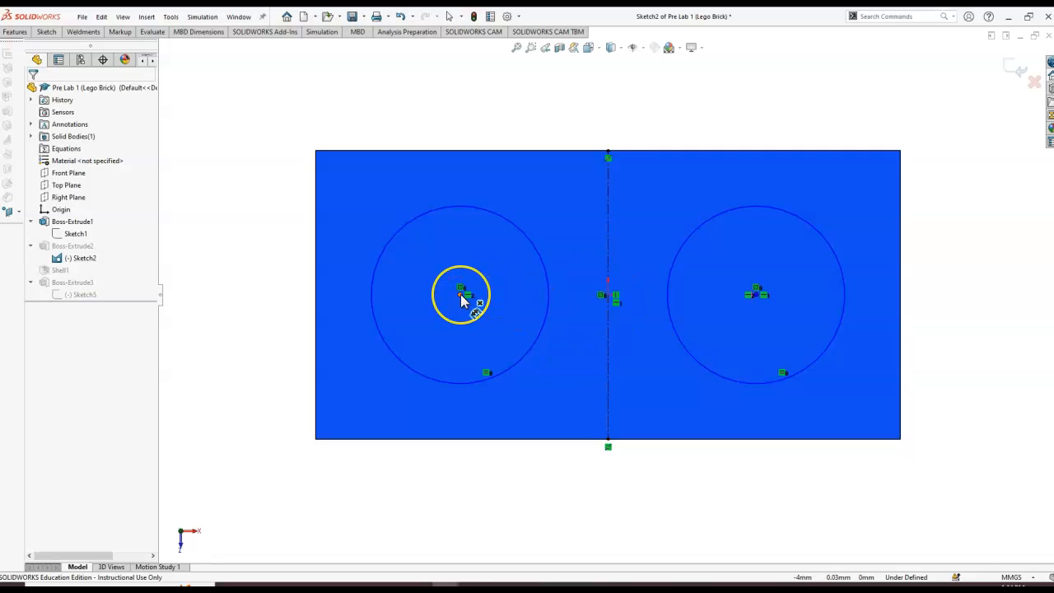
pyautogui.click(461, 296)
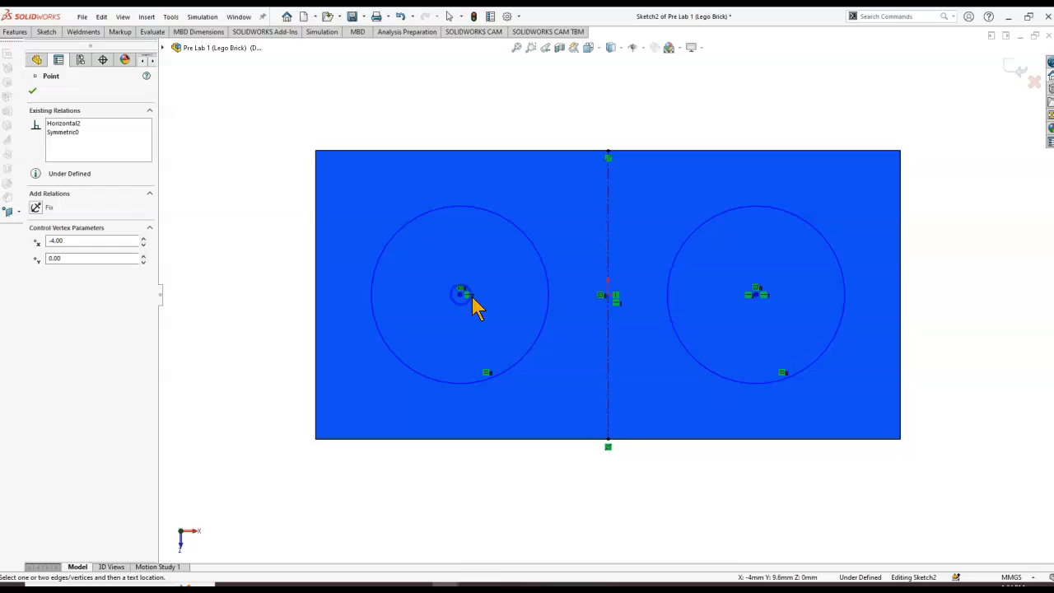
pyautogui.click(757, 297)
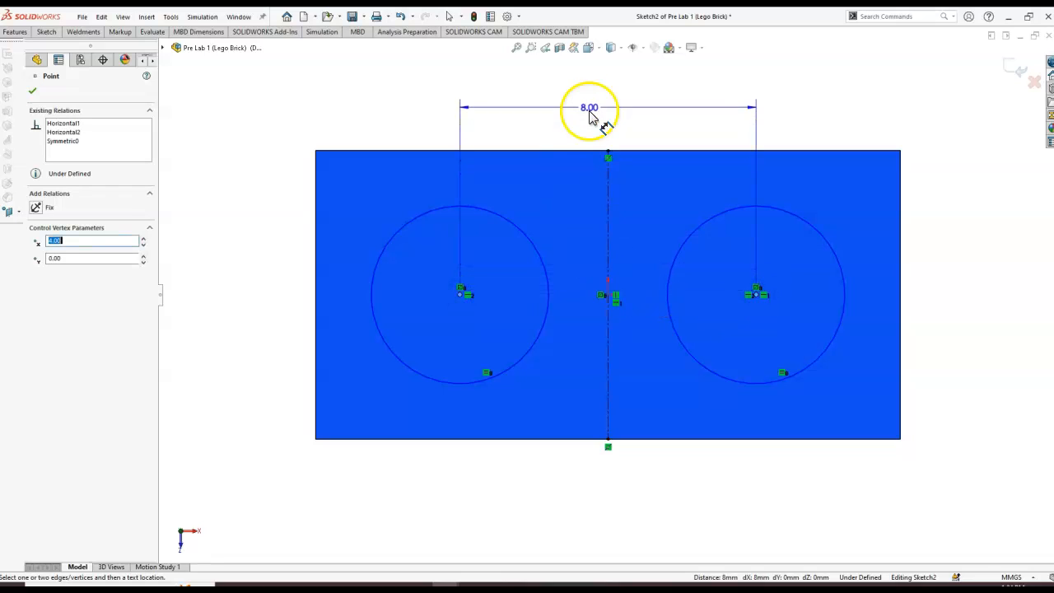
pyautogui.click(590, 113)
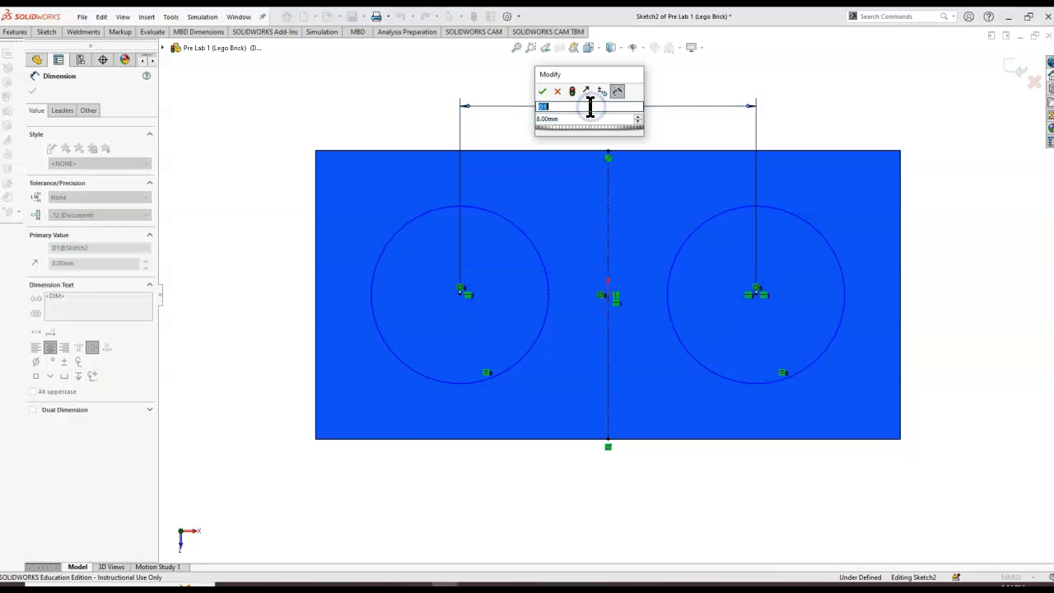
pyautogui.click(542, 92)
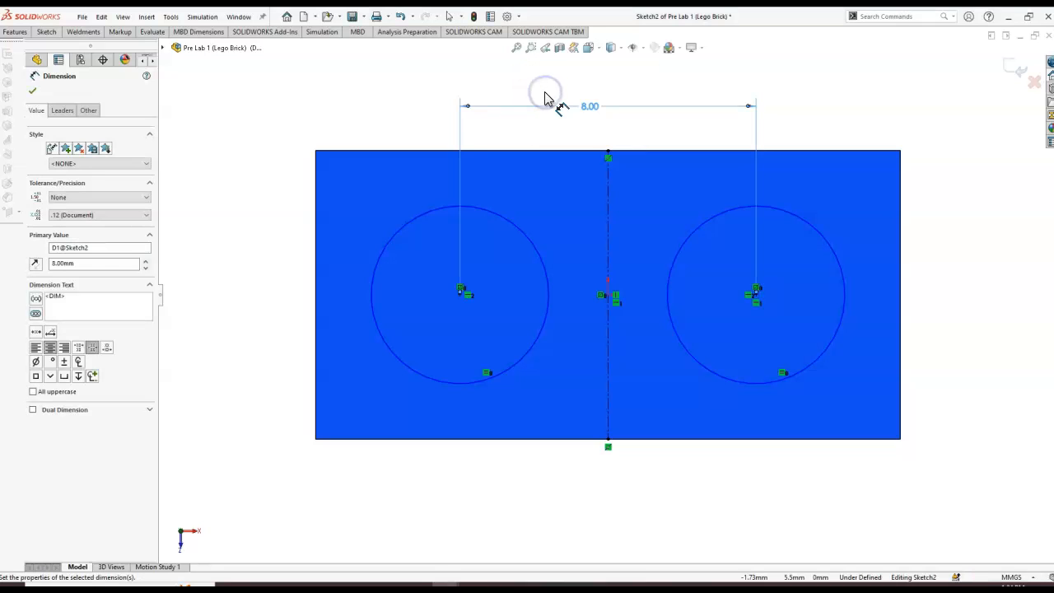
pyautogui.click(545, 95)
pyautogui.click(352, 104)
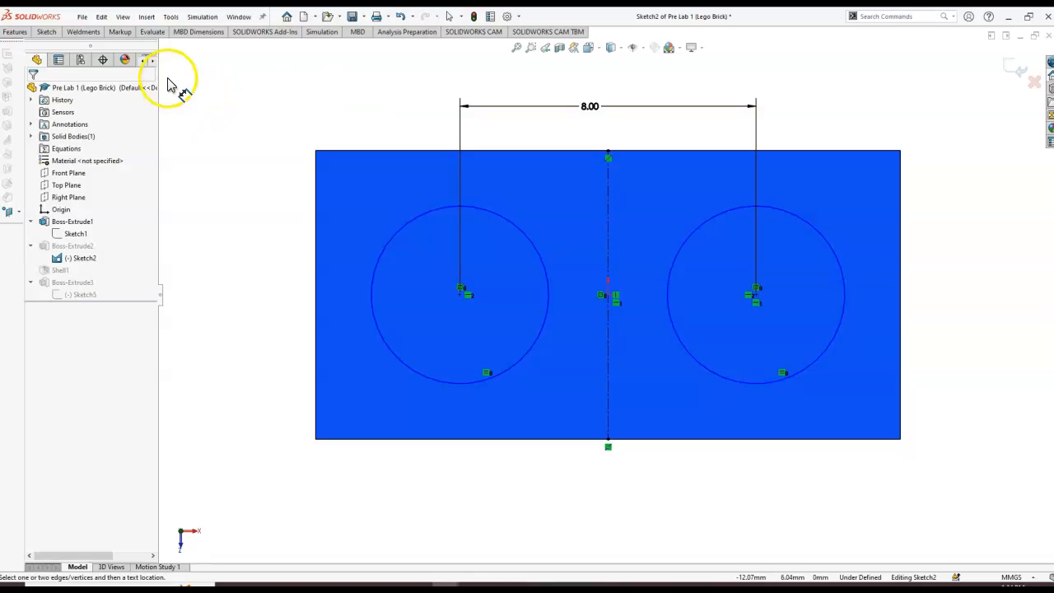
# Dimension the diameter of the left stud circle in Sketch2 with the proposed value and exit the sketch
pyautogui.click(404, 228)
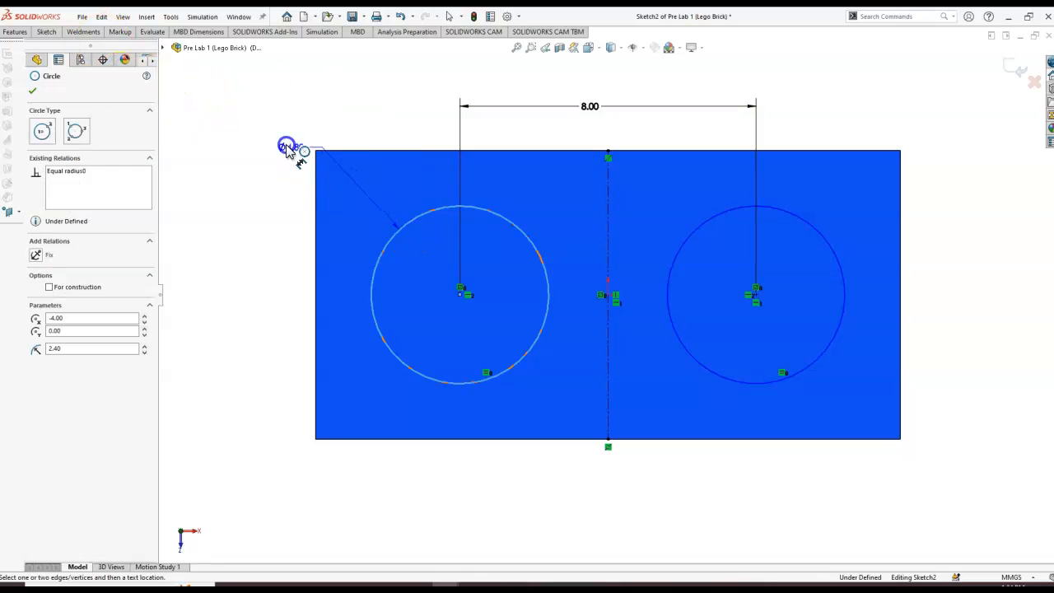
pyautogui.click(250, 119)
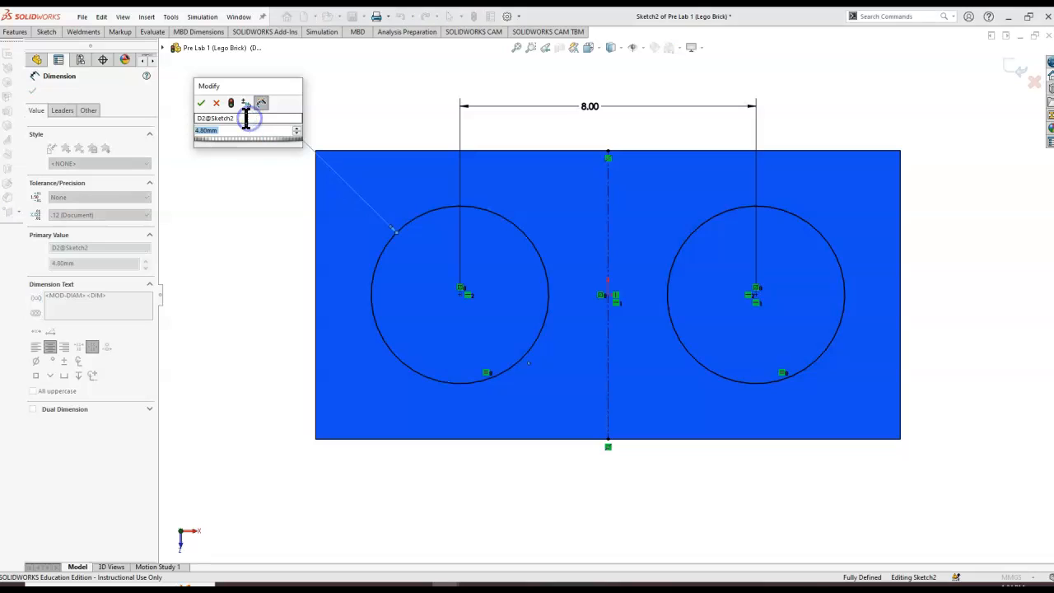
pyautogui.click(201, 103)
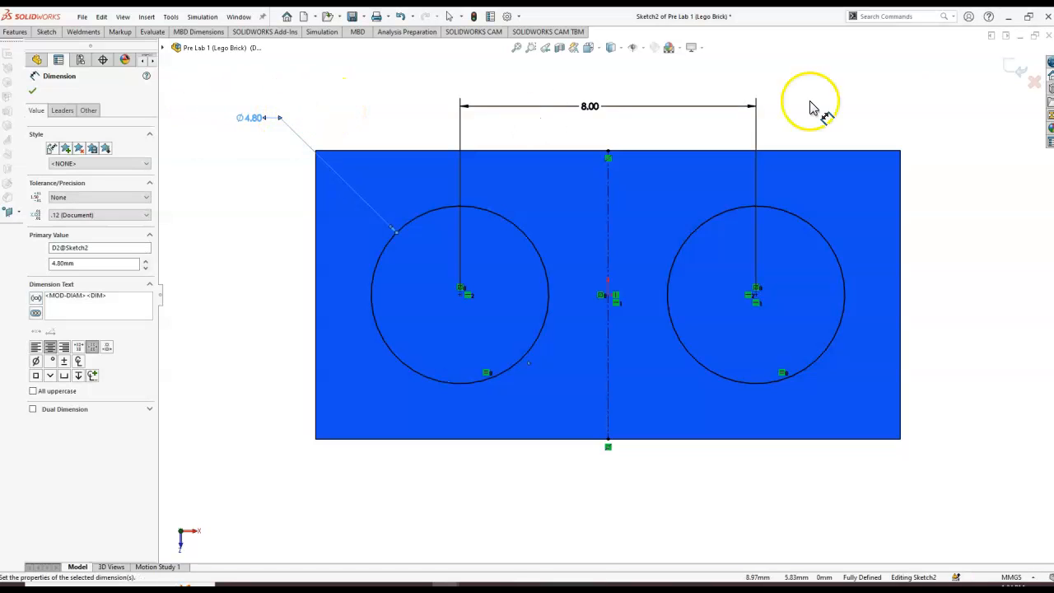
pyautogui.click(1017, 68)
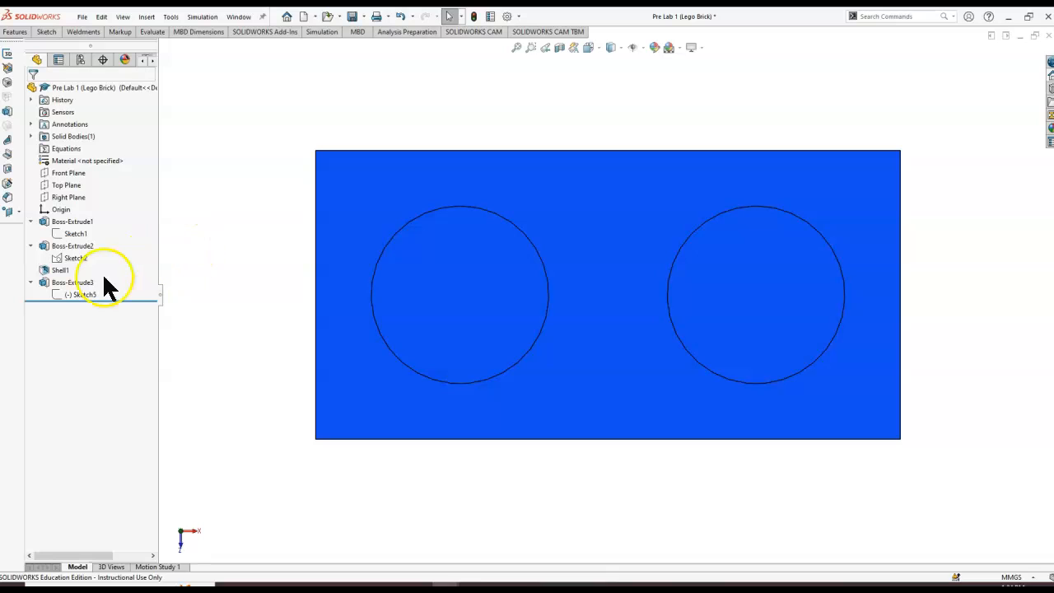
# Edit Sketch5 of Boss-Extrude3, dimension the central circle's diameter with the proposed value, and exit the sketch
pyautogui.rightClick(83, 296)
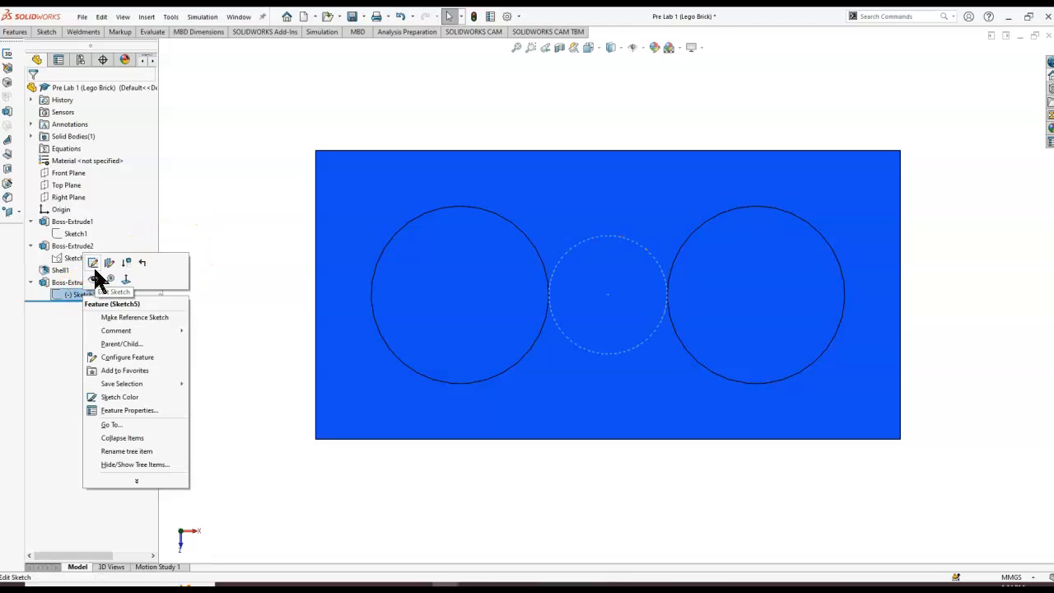
pyautogui.click(93, 262)
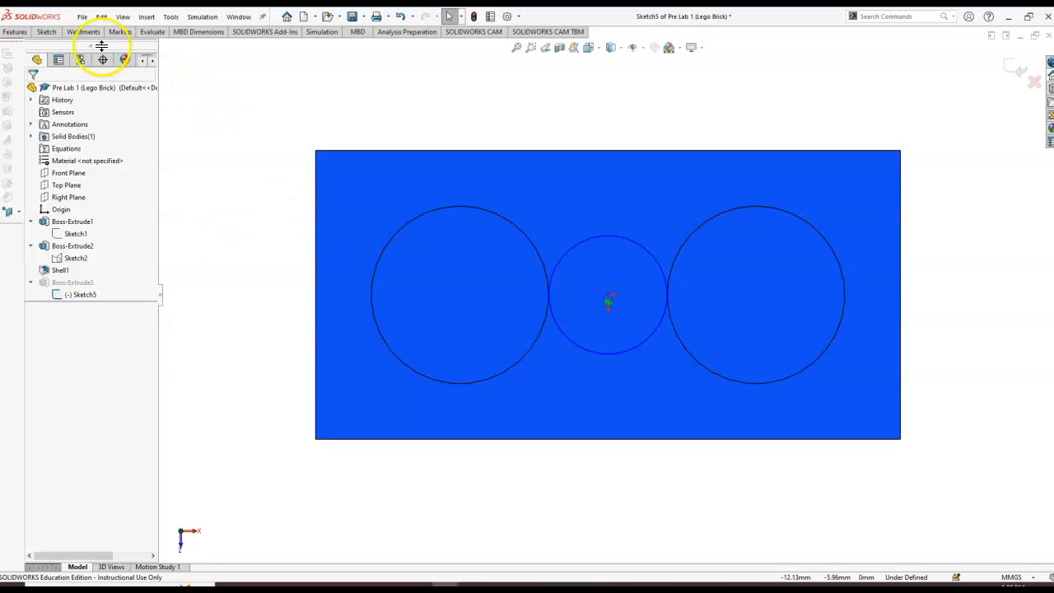
pyautogui.click(46, 35)
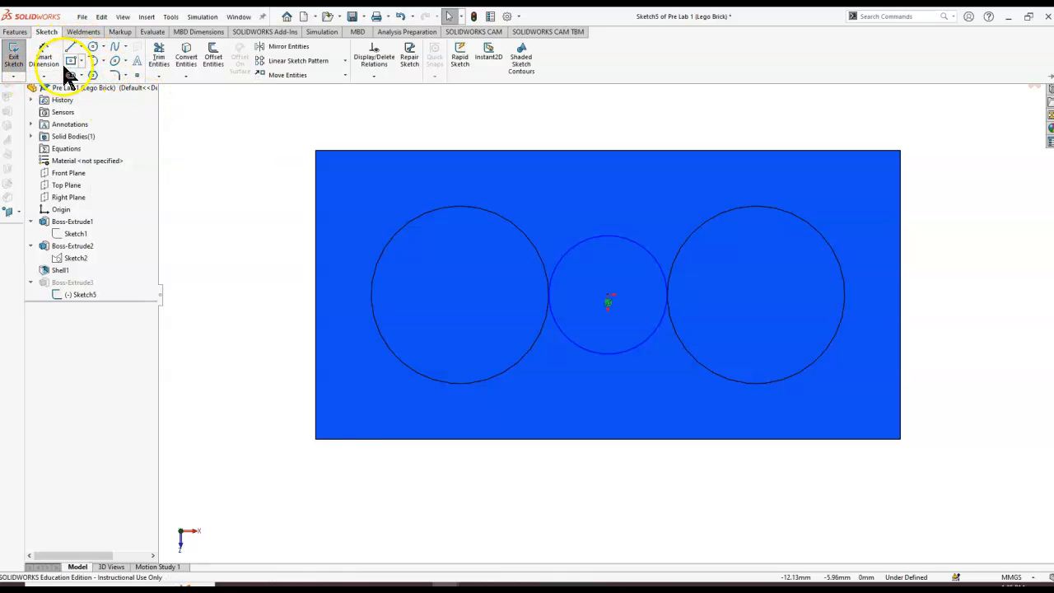
pyautogui.click(51, 52)
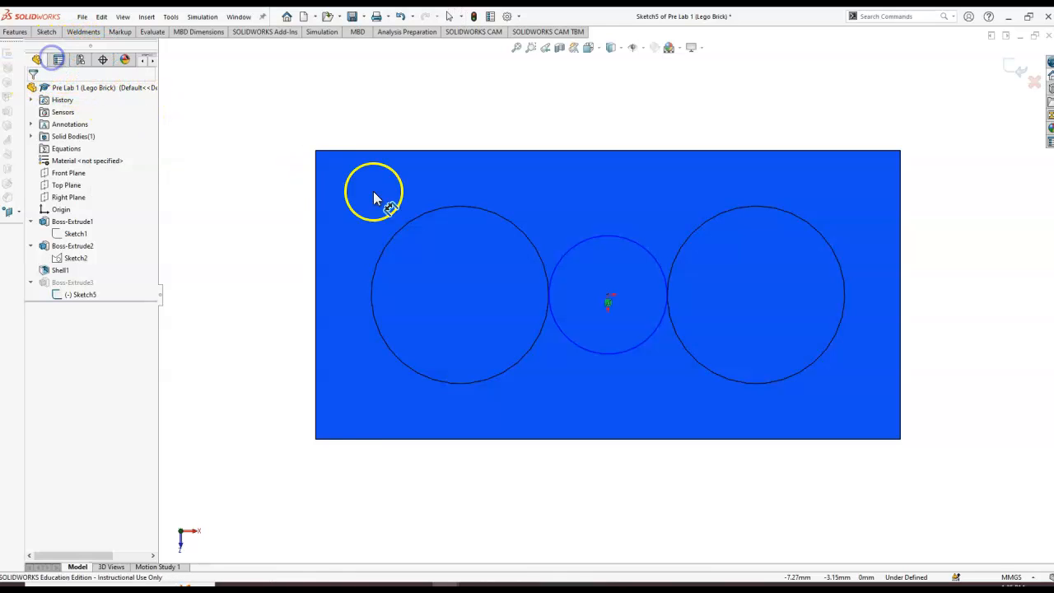
pyautogui.click(585, 238)
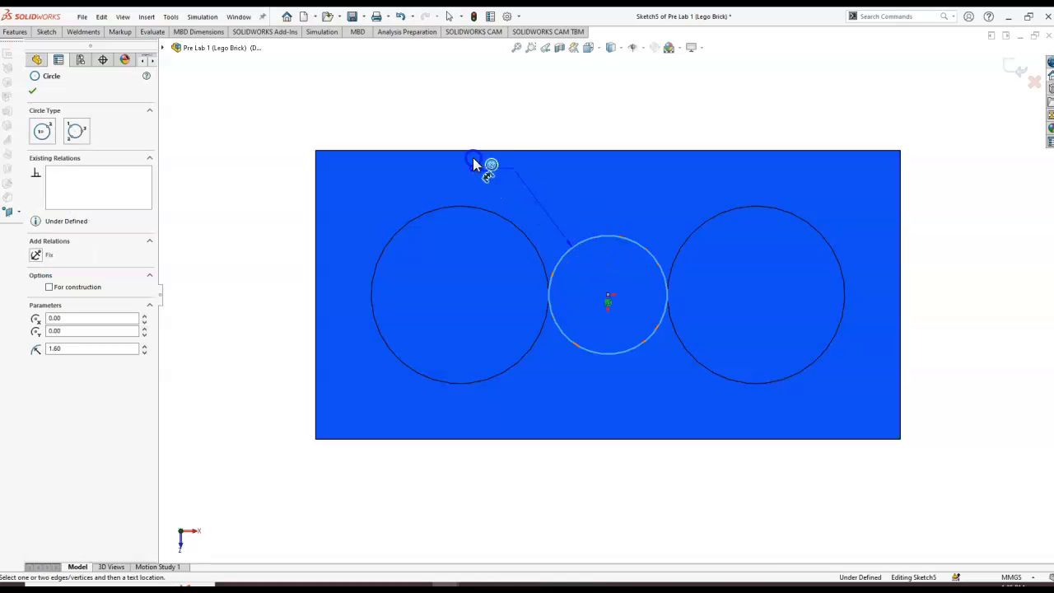
pyautogui.click(462, 126)
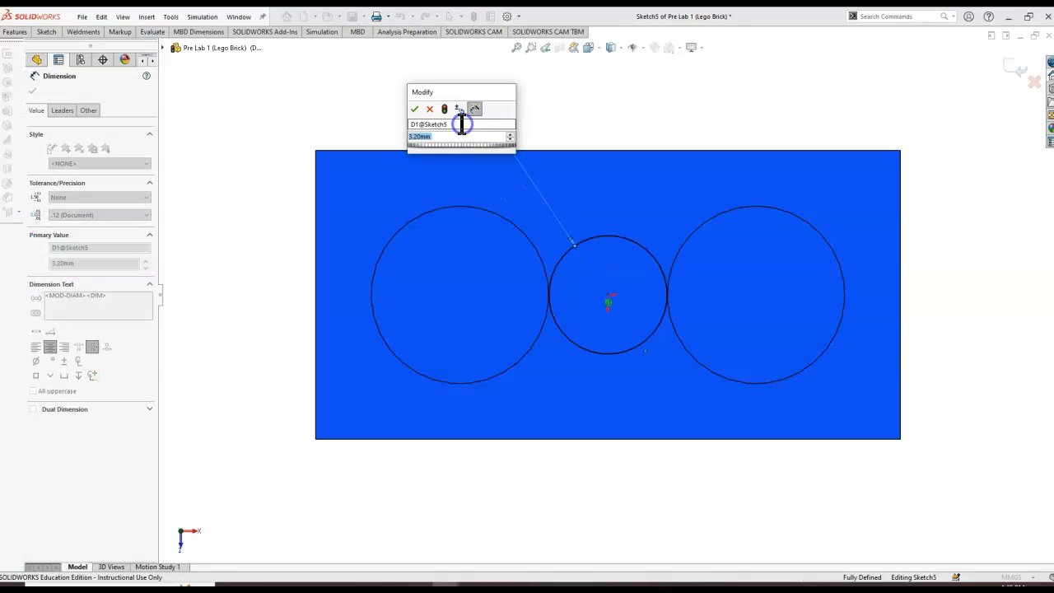
pyautogui.click(416, 116)
pyautogui.click(517, 107)
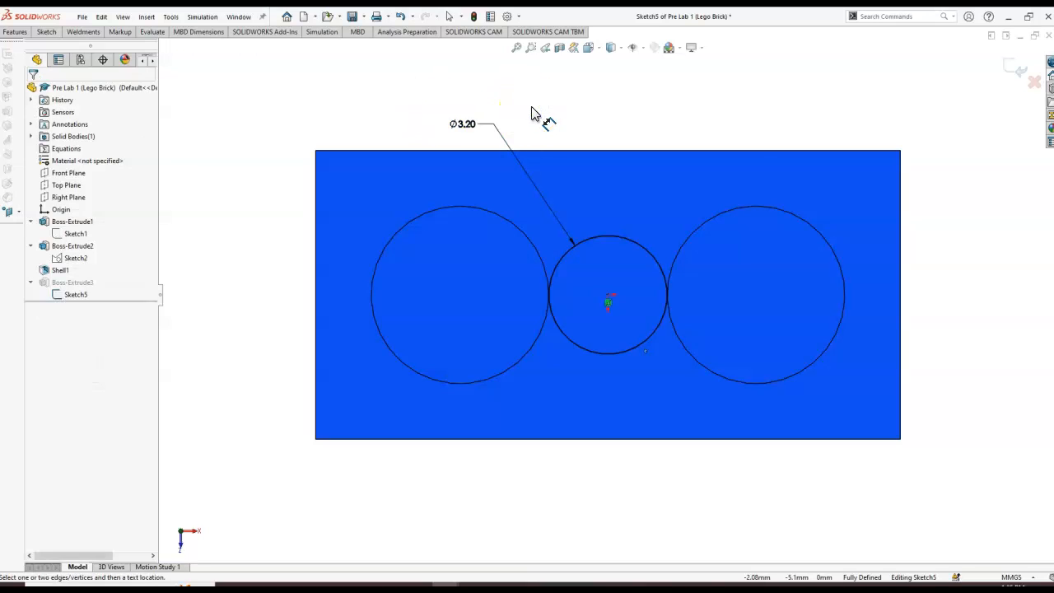
pyautogui.click(1019, 73)
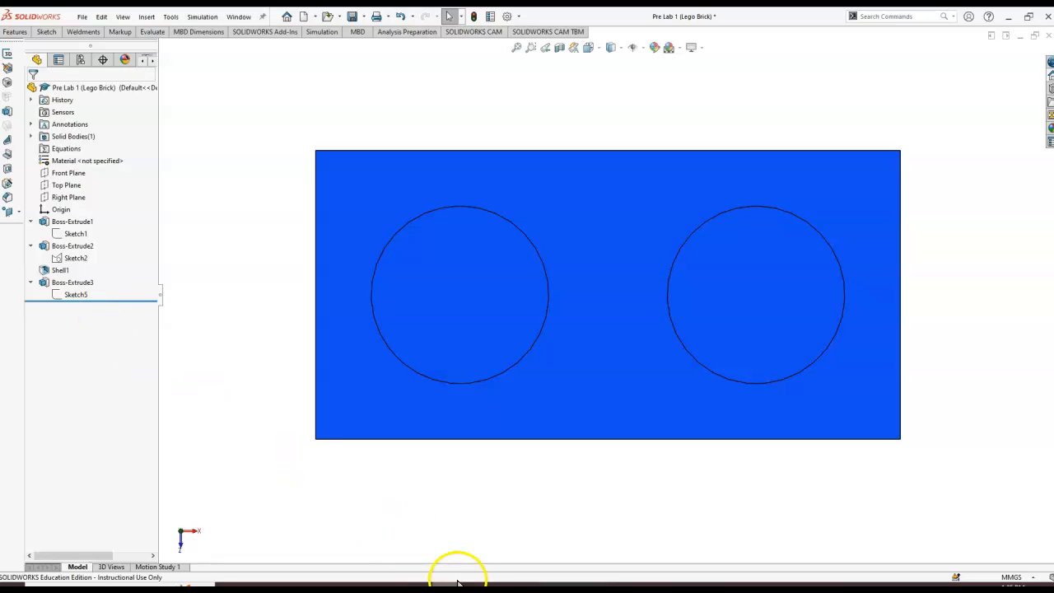
# Switch to the Pre Lab 1 (Lego Brick) drawing sheet and dismiss the drawing update report
pyautogui.moveTo(461, 586)
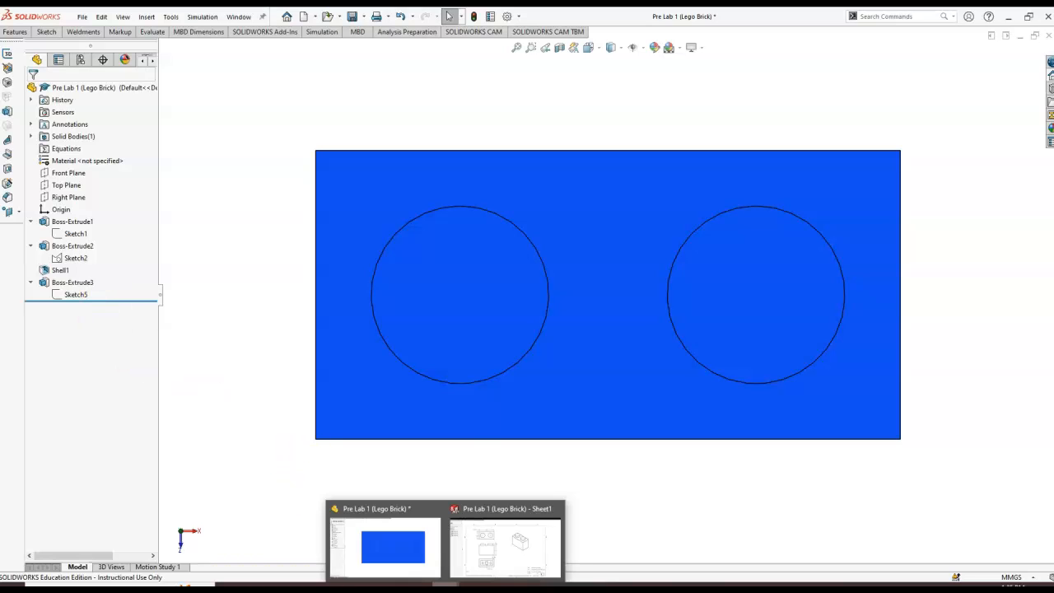
pyautogui.click(473, 564)
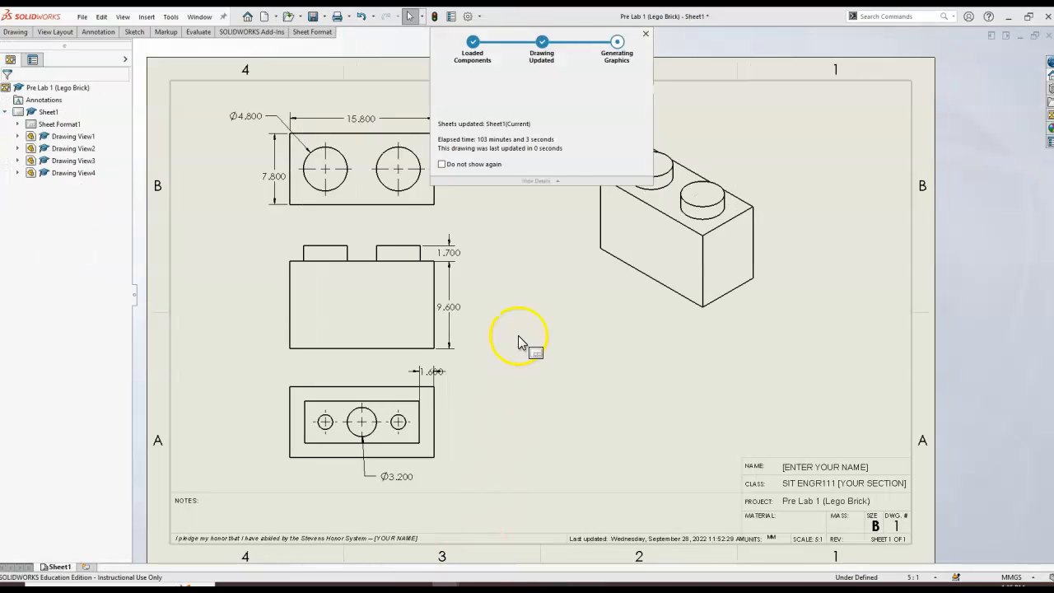
pyautogui.click(646, 35)
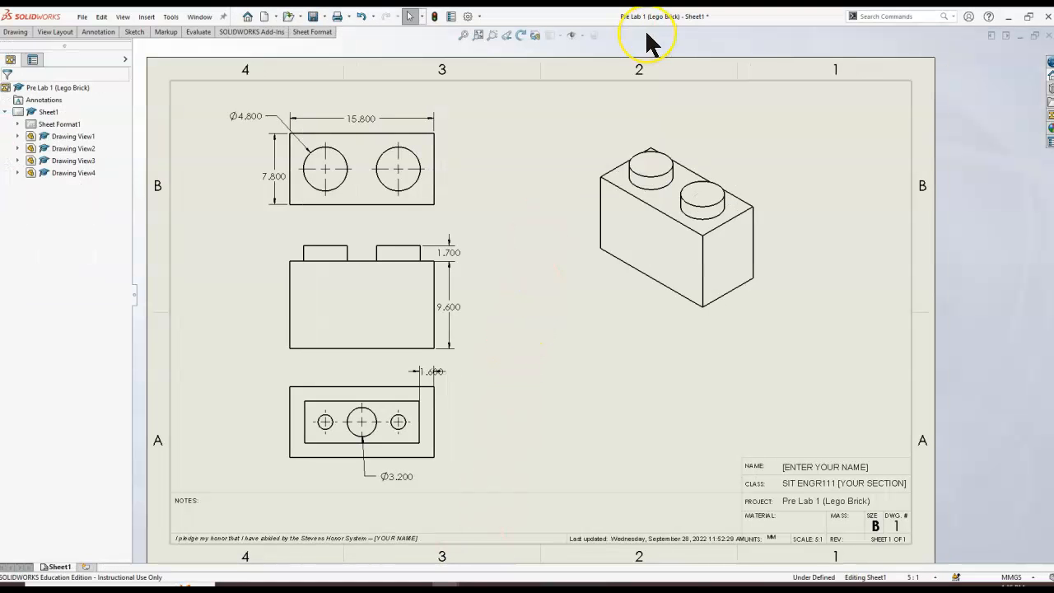